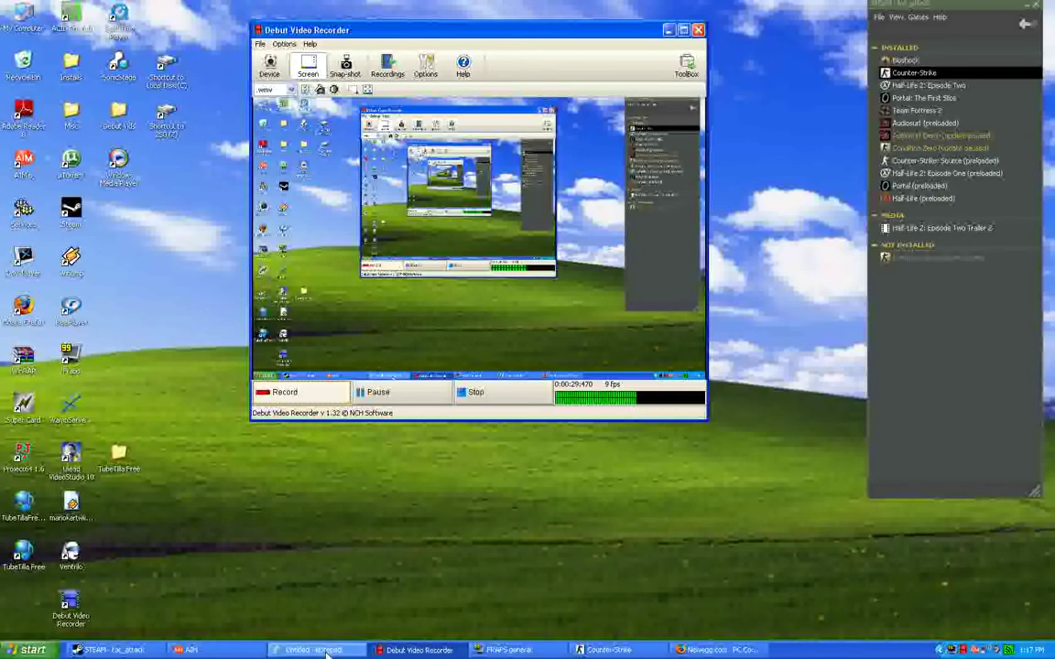
Step: Restore the Notepad parts list and reposition its window higher up on the desktop
{"action": "left_click", "coordinate": [326, 651]}
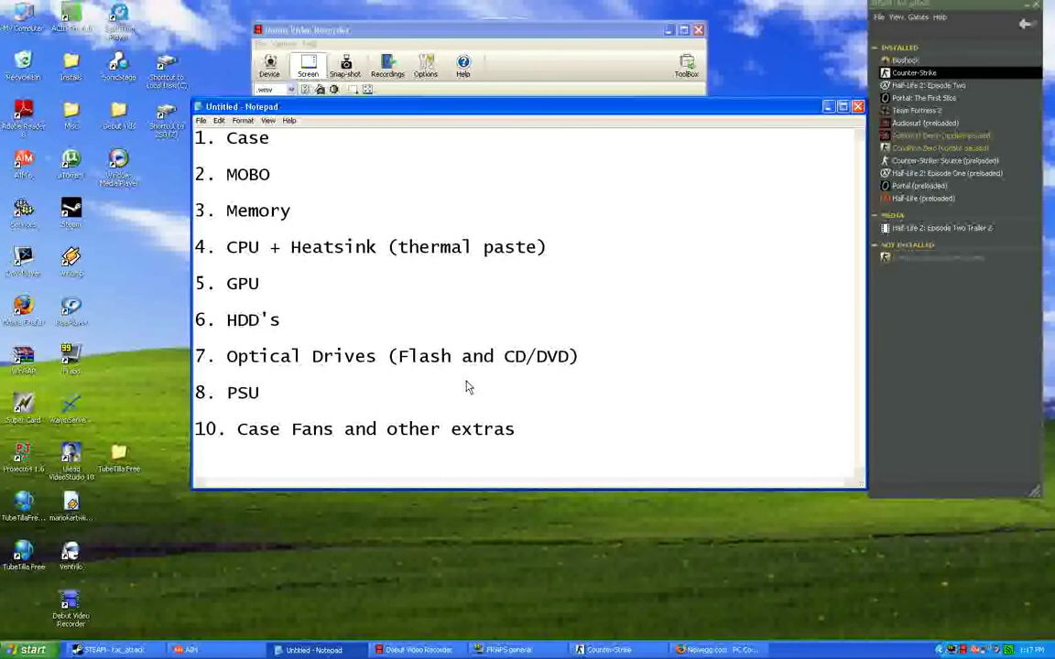
{"action": "mouse_move", "coordinate": [635, 120]}
{"action": "left_mouse_down"}
{"action": "mouse_move", "coordinate": [599, 122]}
{"action": "mouse_move", "coordinate": [628, 96]}
{"action": "mouse_move", "coordinate": [623, 201]}
{"action": "left_mouse_up"}
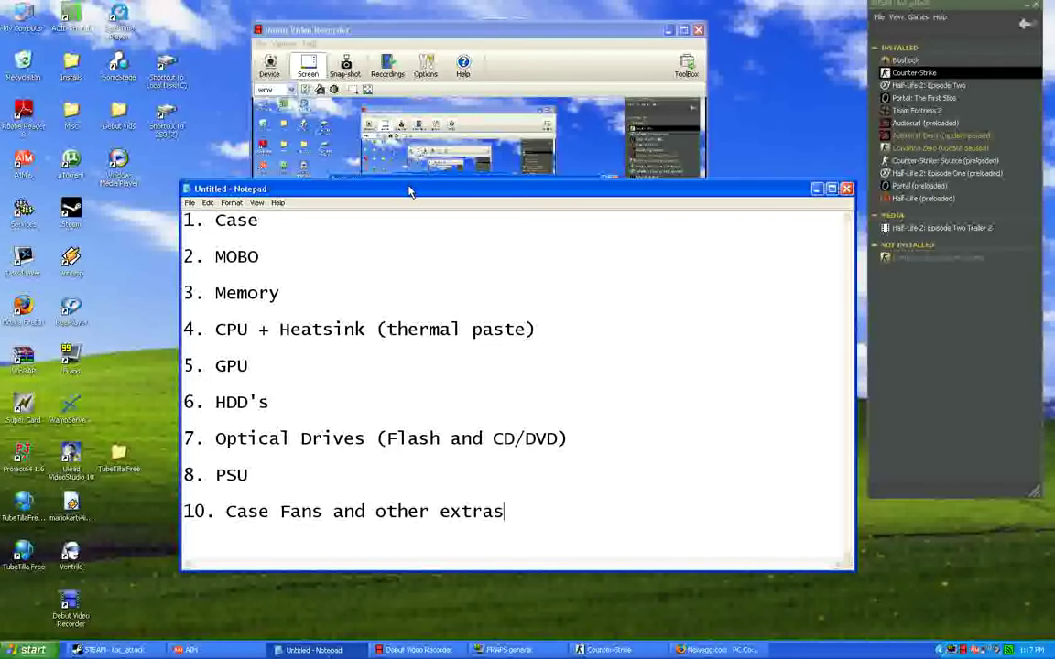
{"action": "mouse_move", "coordinate": [409, 191]}
{"action": "left_mouse_down"}
{"action": "mouse_move", "coordinate": [418, 59]}
{"action": "mouse_move", "coordinate": [408, 79]}
{"action": "mouse_move", "coordinate": [420, 80]}
{"action": "left_mouse_up"}
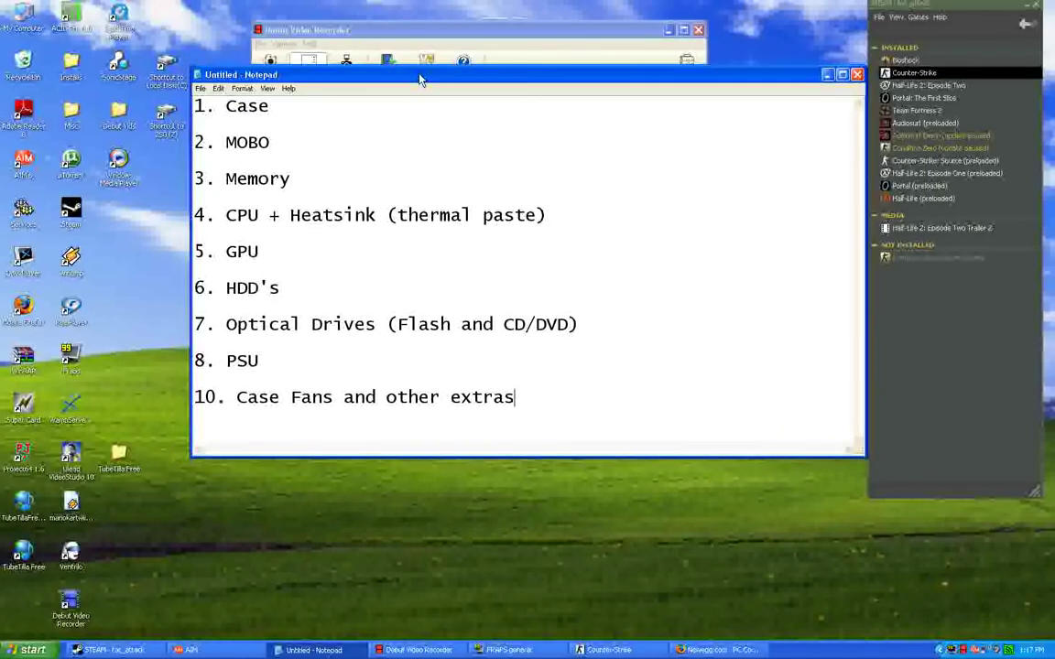
Step: Append a final line reading 'NEWEGG.com' to the Notepad parts list, then bring the Newegg page forward
{"action": "left_click", "coordinate": [718, 651]}
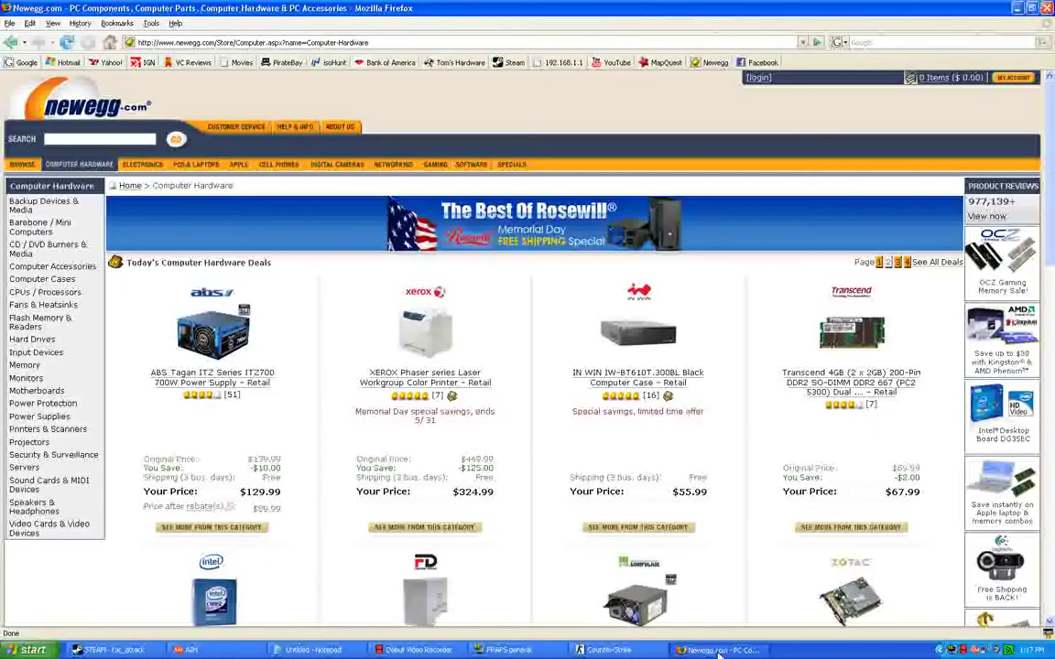
{"action": "left_click", "coordinate": [719, 651]}
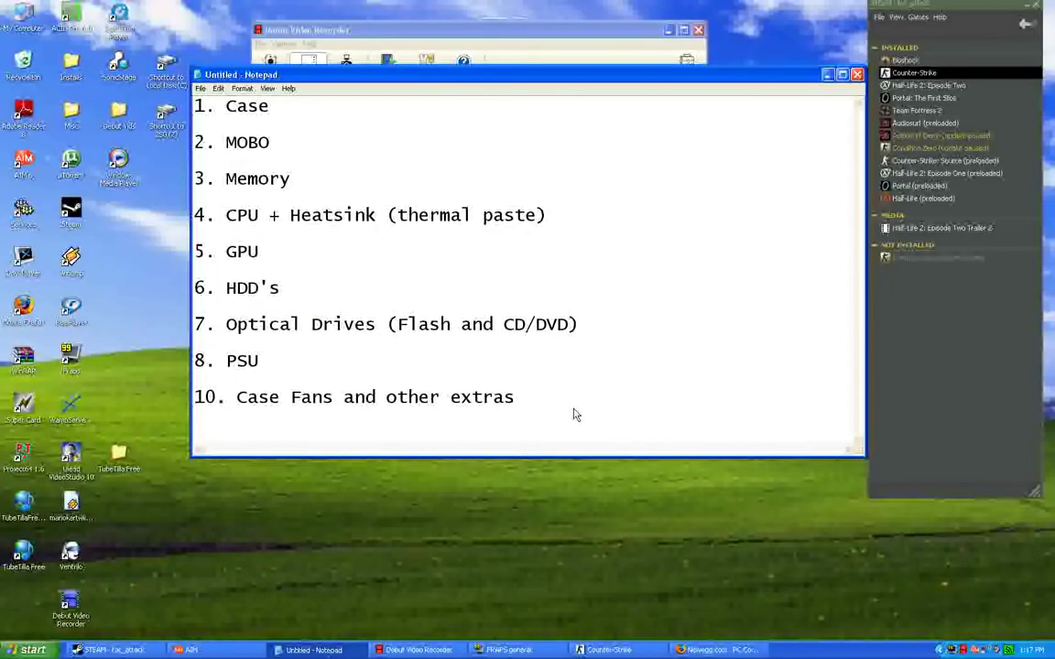
{"action": "type", "text": "NEWEGG"}
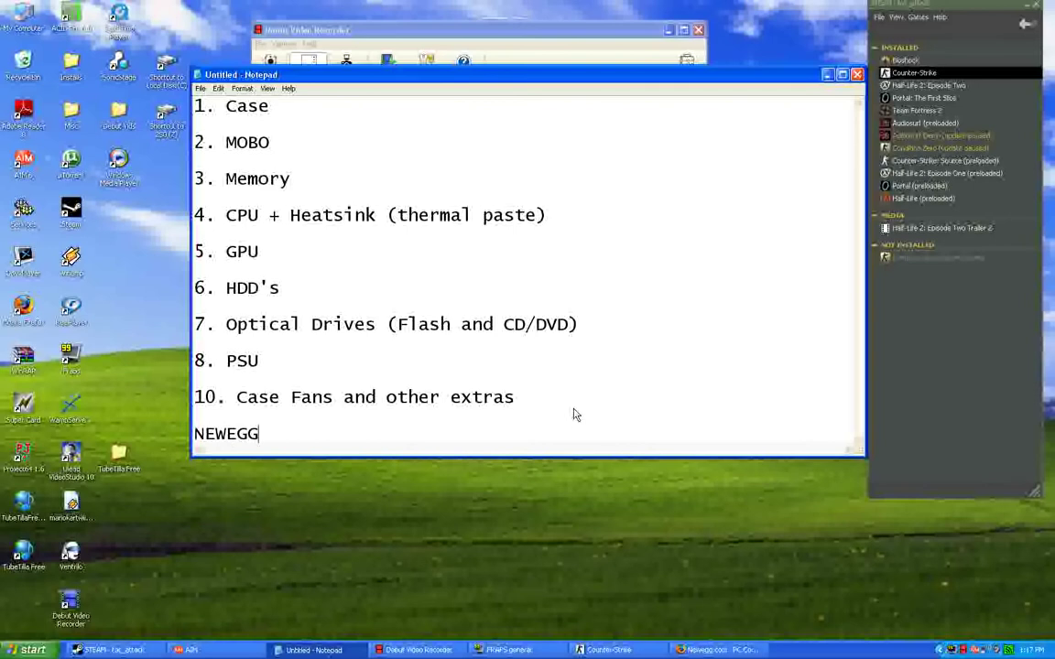
{"action": "type", "text": ".Com"}
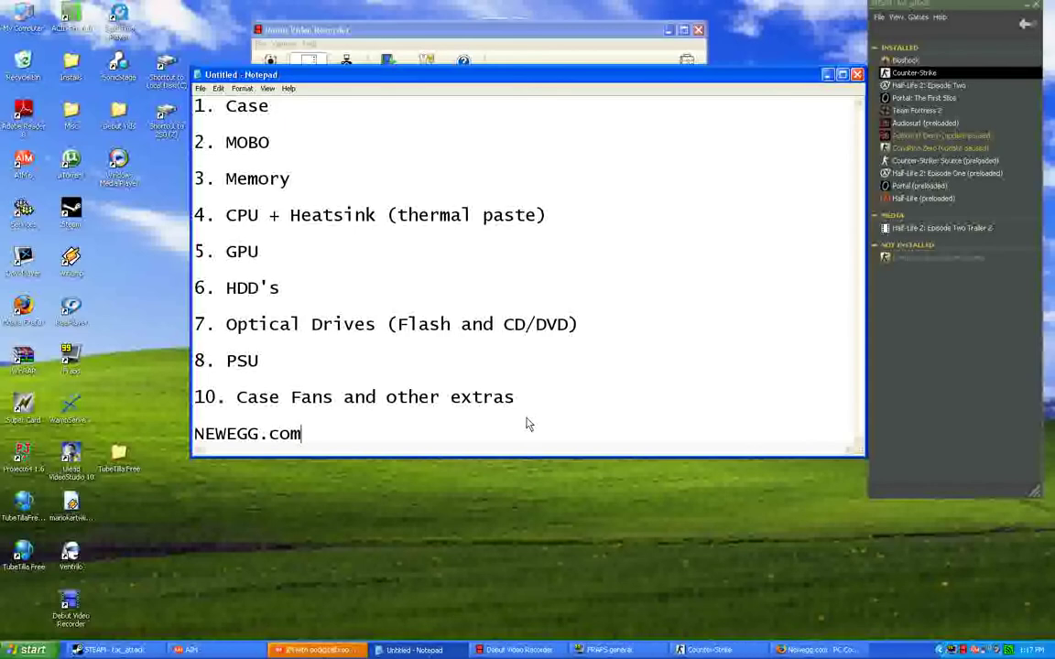
{"action": "left_click", "coordinate": [820, 650]}
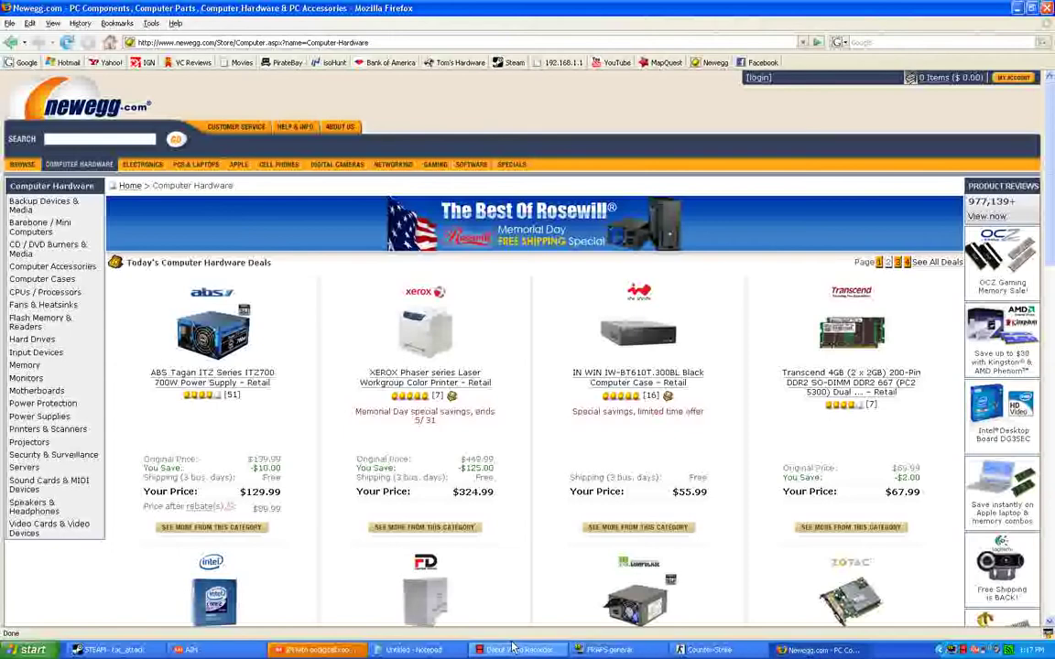
Step: Lay the Untitled Notepad parts list over Firefox's Newegg Computer Hardware page
{"action": "left_click", "coordinate": [410, 650]}
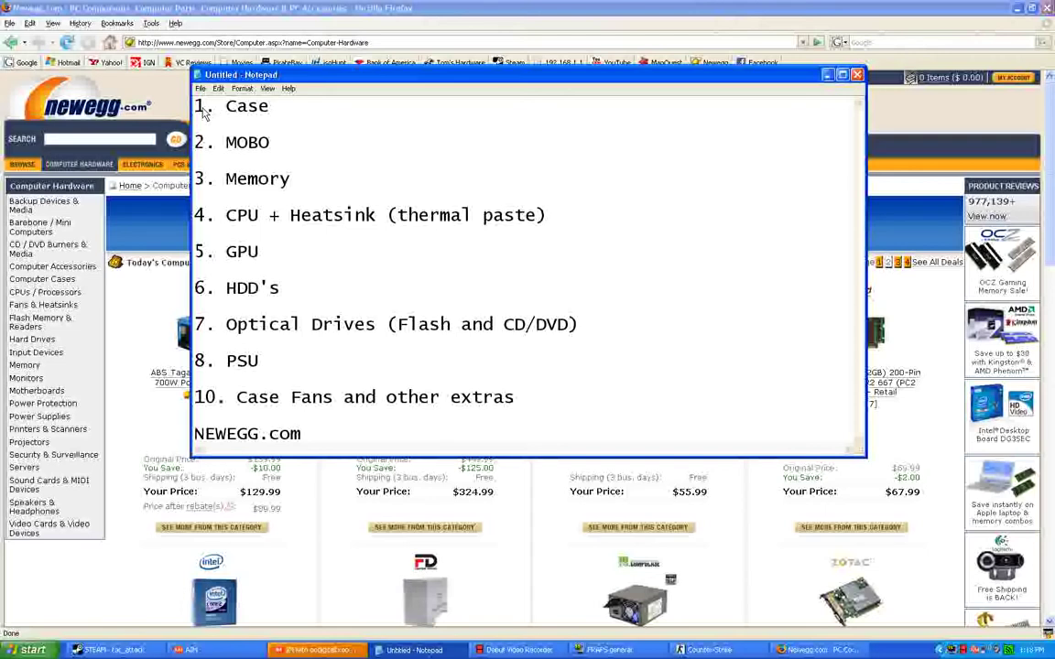
{"action": "left_click_drag", "start_coordinate": [194, 108], "coordinate": [270, 111]}
{"action": "left_click", "coordinate": [271, 112]}
{"action": "left_click_drag", "start_coordinate": [224, 144], "coordinate": [275, 146]}
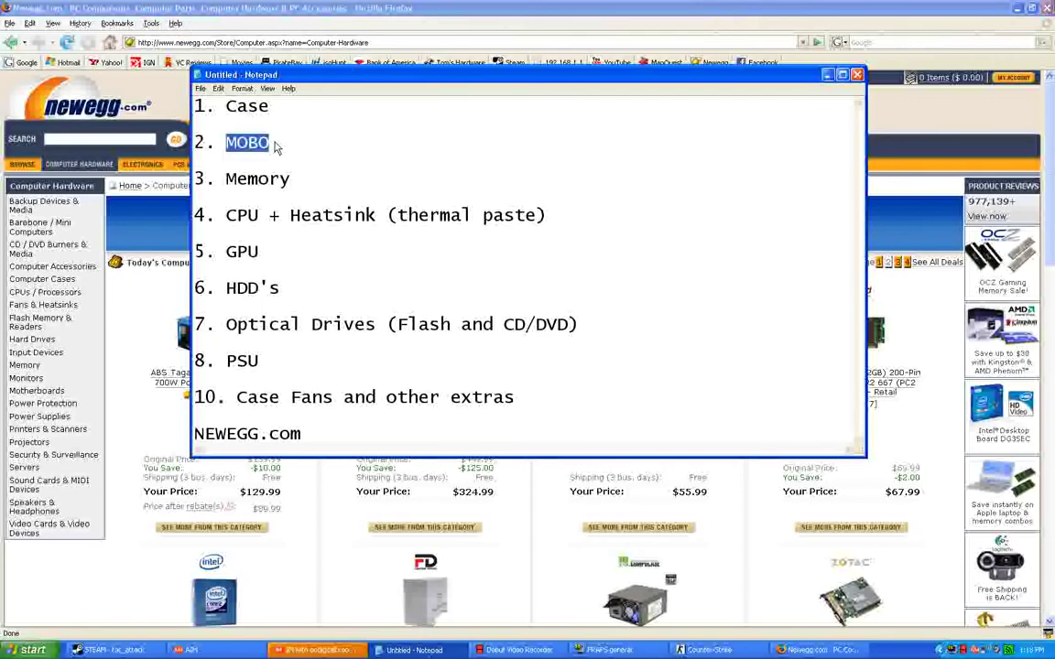
{"action": "left_click", "coordinate": [350, 176]}
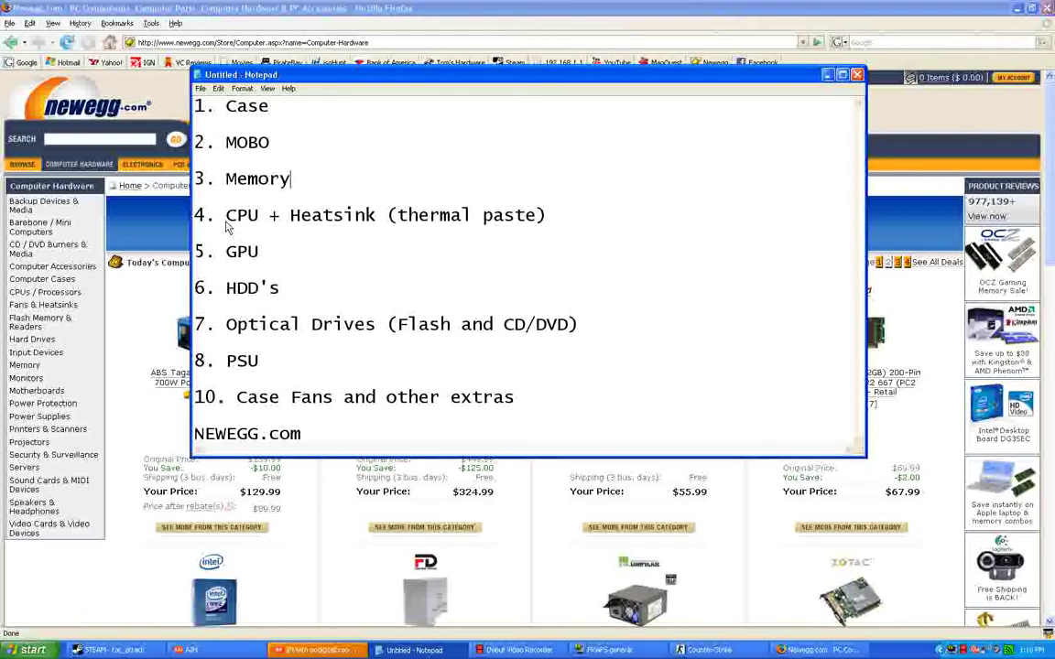
{"action": "left_click_drag", "start_coordinate": [290, 216], "coordinate": [376, 218]}
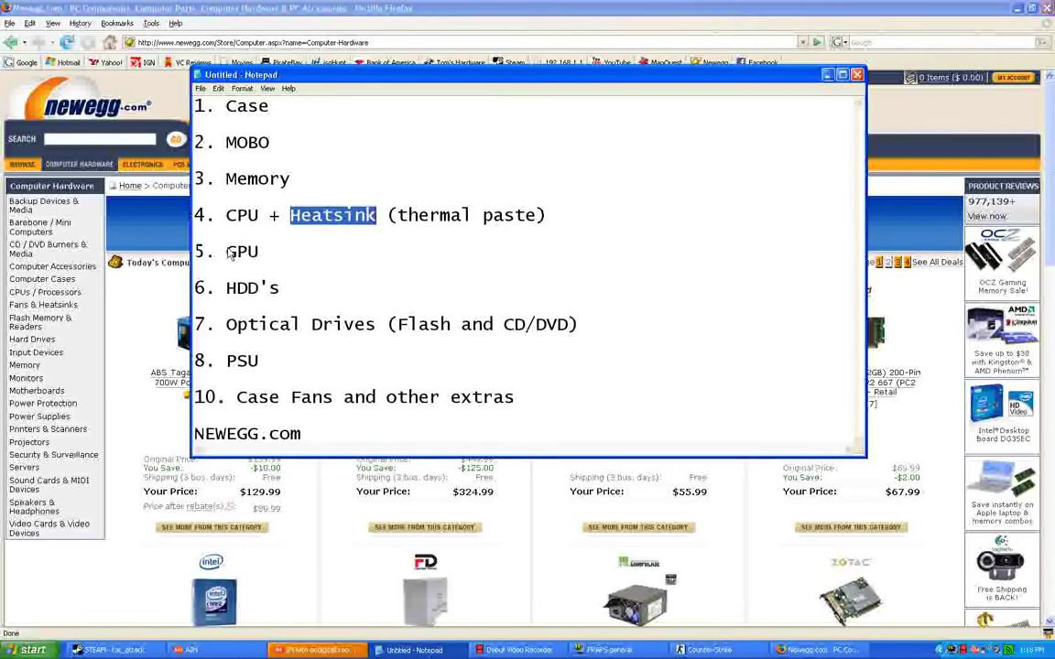
{"action": "left_click_drag", "start_coordinate": [226, 251], "coordinate": [260, 260]}
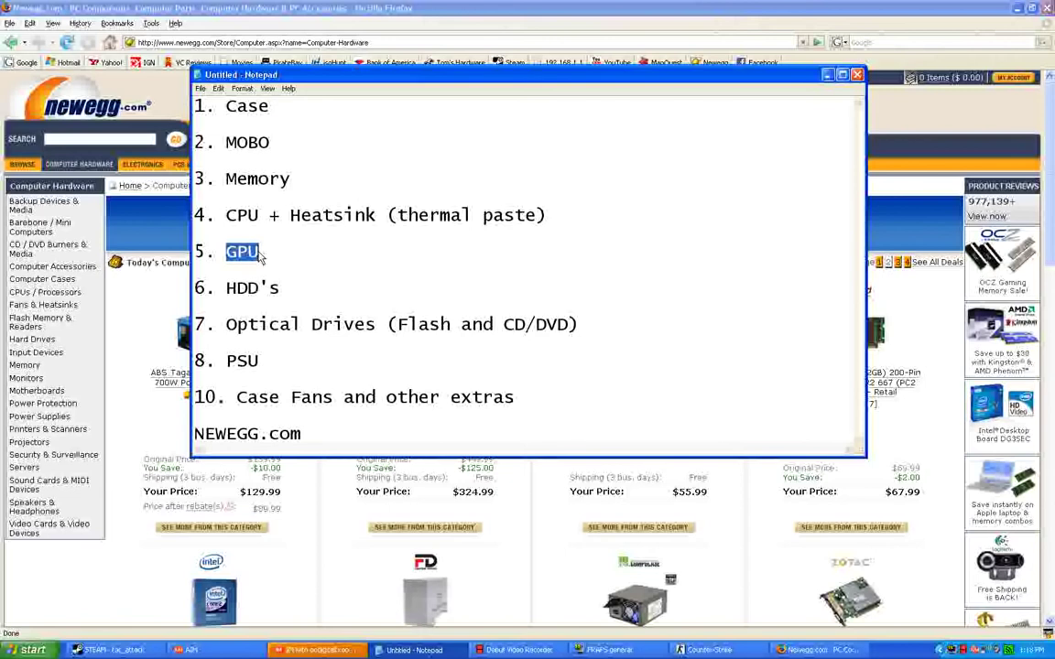
{"action": "left_click_drag", "start_coordinate": [223, 288], "coordinate": [282, 289]}
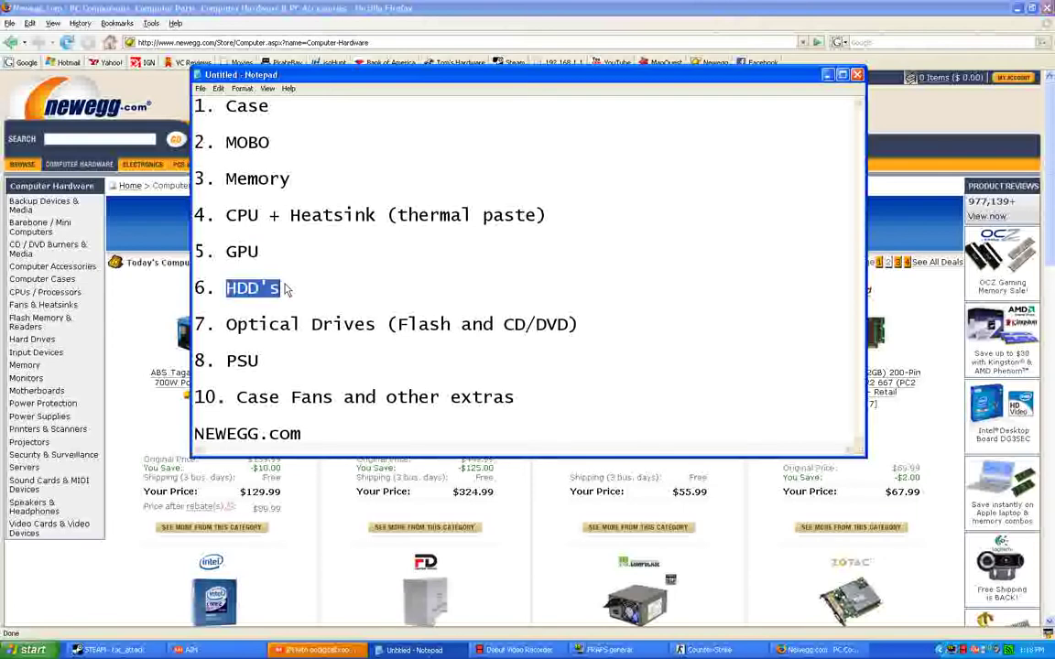
{"action": "left_click_drag", "start_coordinate": [226, 324], "coordinate": [375, 325]}
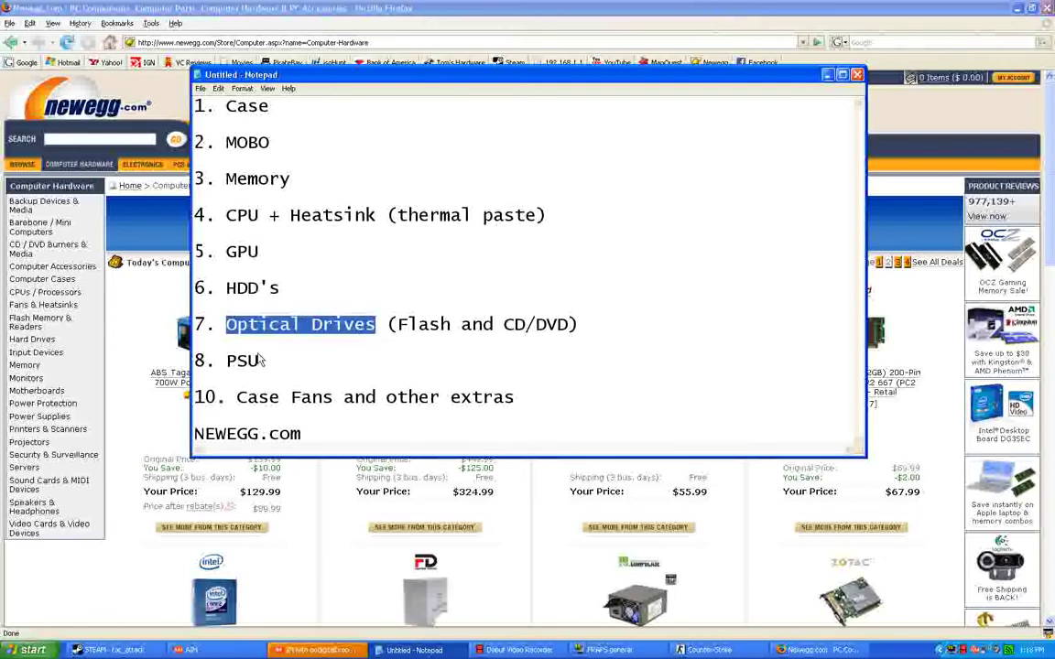
{"action": "left_click", "coordinate": [226, 361]}
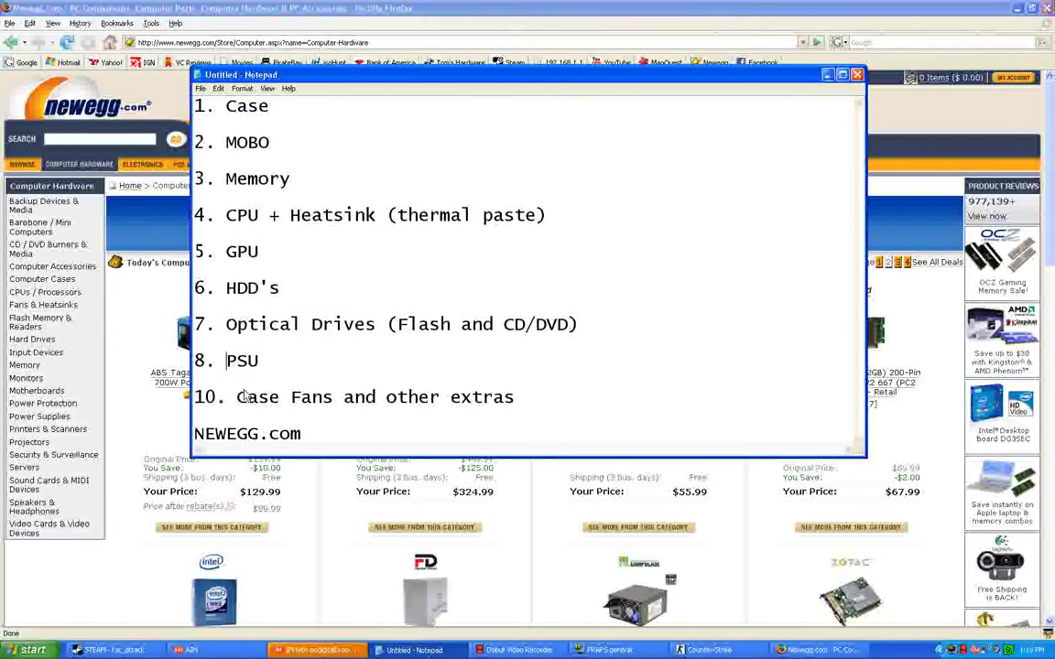
{"action": "left_click_drag", "start_coordinate": [237, 397], "coordinate": [515, 399]}
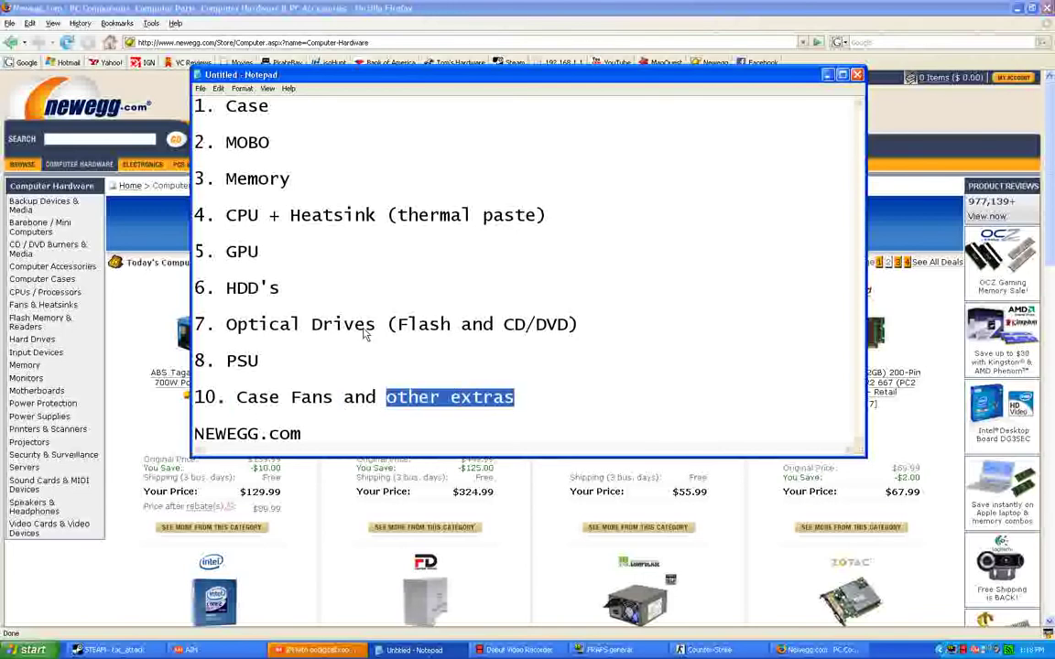
{"action": "left_click", "coordinate": [336, 314]}
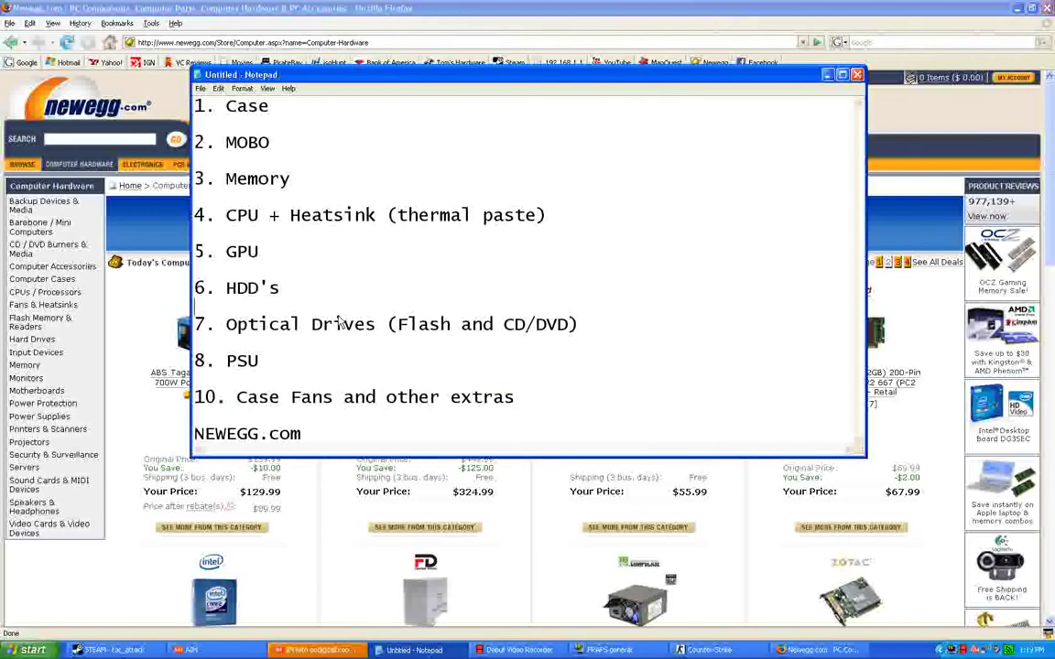
{"action": "double_click", "coordinate": [267, 335]}
{"action": "left_click", "coordinate": [259, 289]}
{"action": "double_click", "coordinate": [227, 107]}
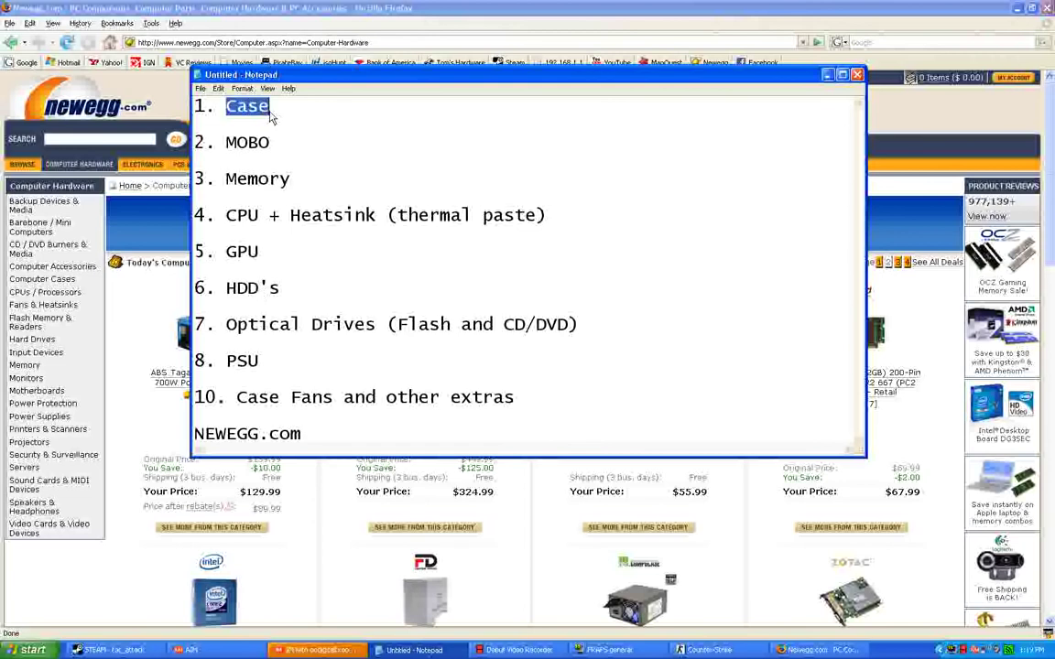
{"action": "double_click", "coordinate": [228, 147]}
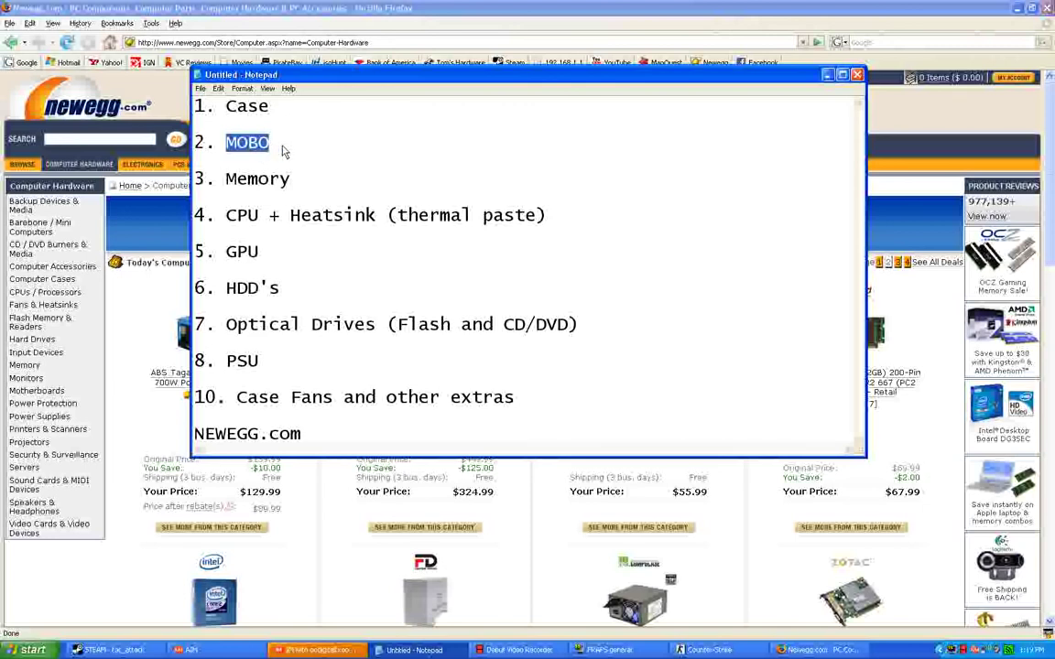
{"action": "double_click", "coordinate": [229, 107]}
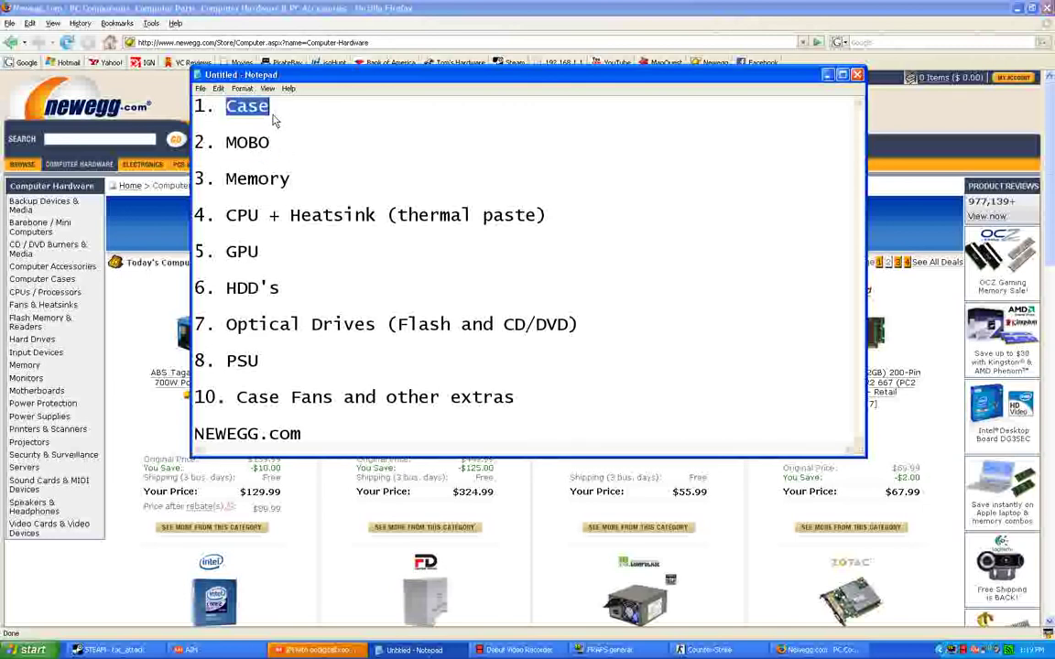
{"action": "double_click", "coordinate": [215, 142]}
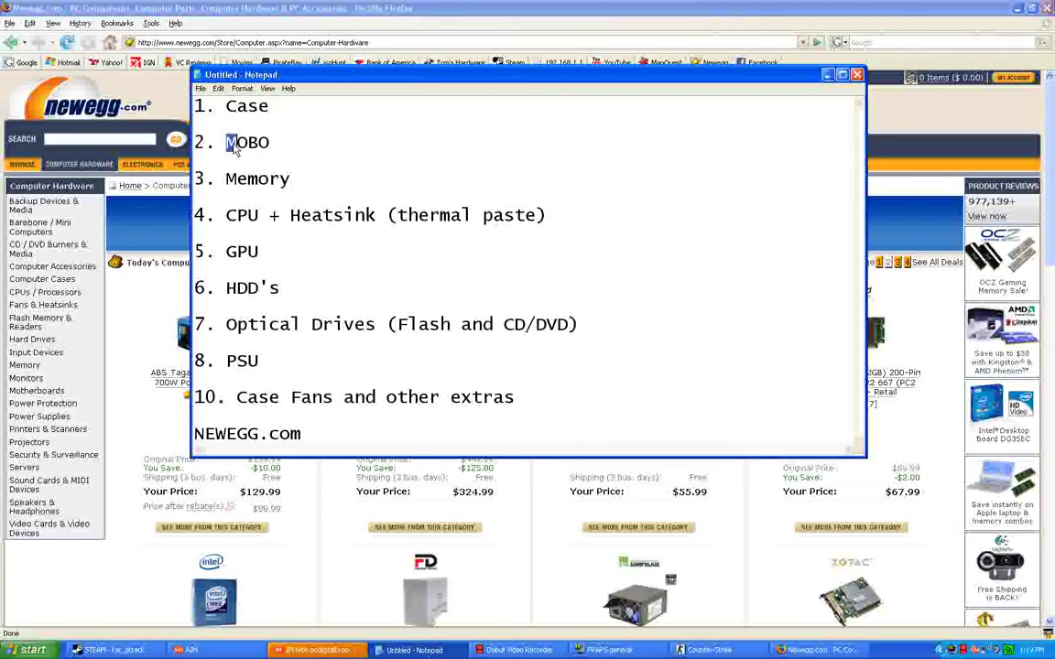
{"action": "left_click", "coordinate": [278, 211]}
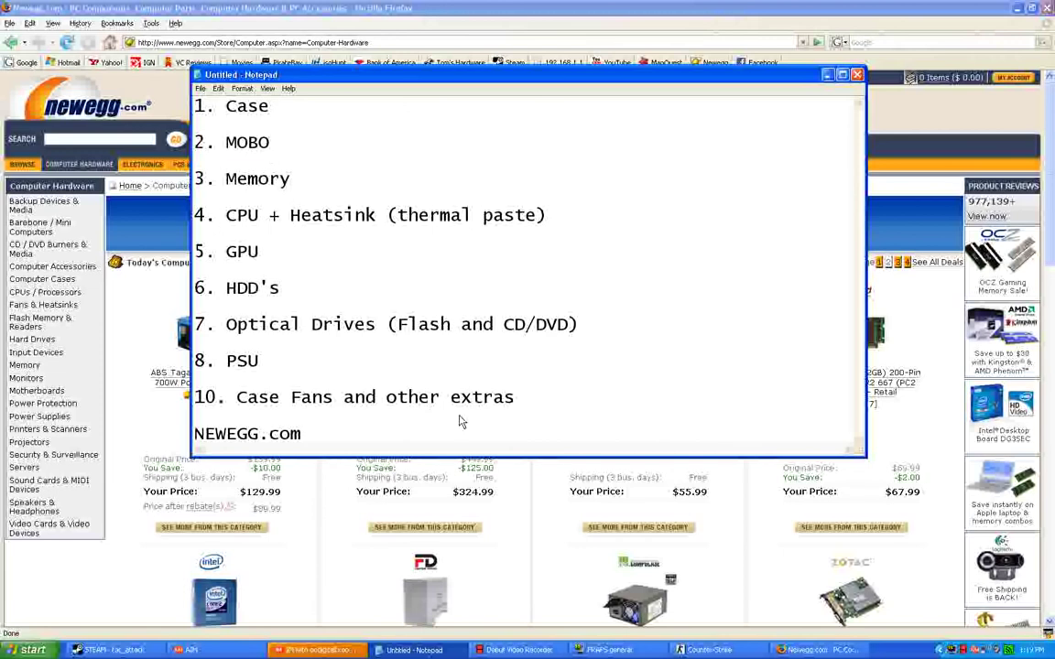